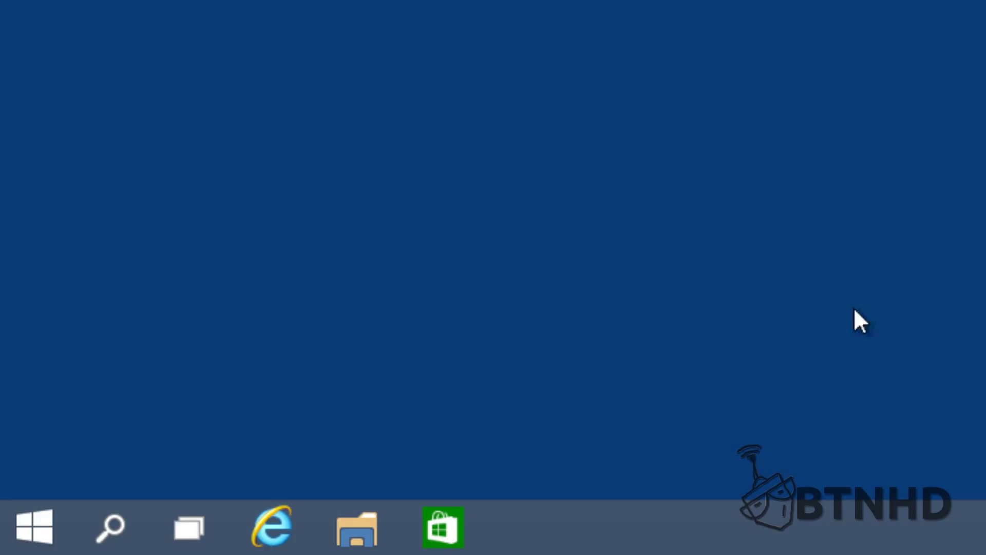
Bring up the taskbar's right-click options menu from an empty spot
{"action": "right_click", "coordinate": [105, 532]}
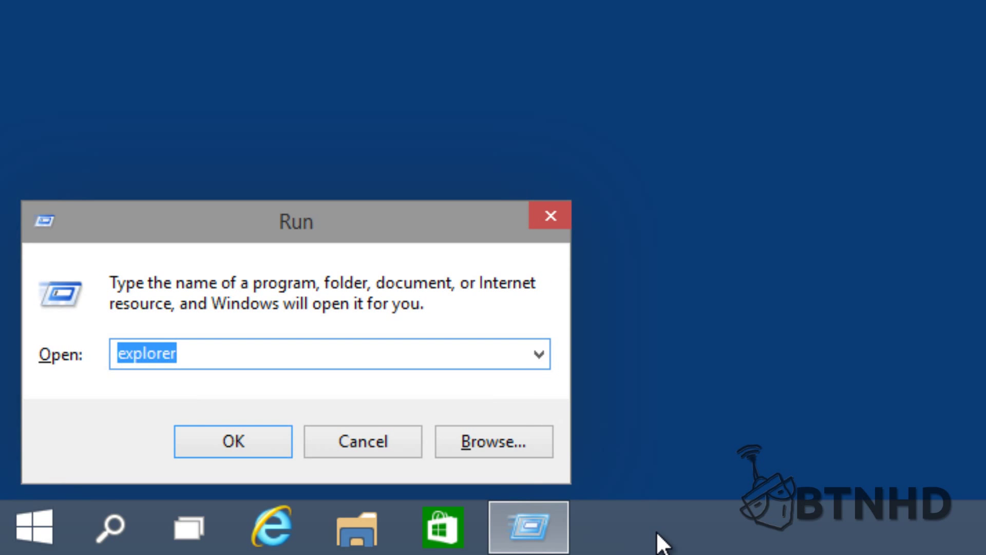
{"action": "type", "text": "re"}
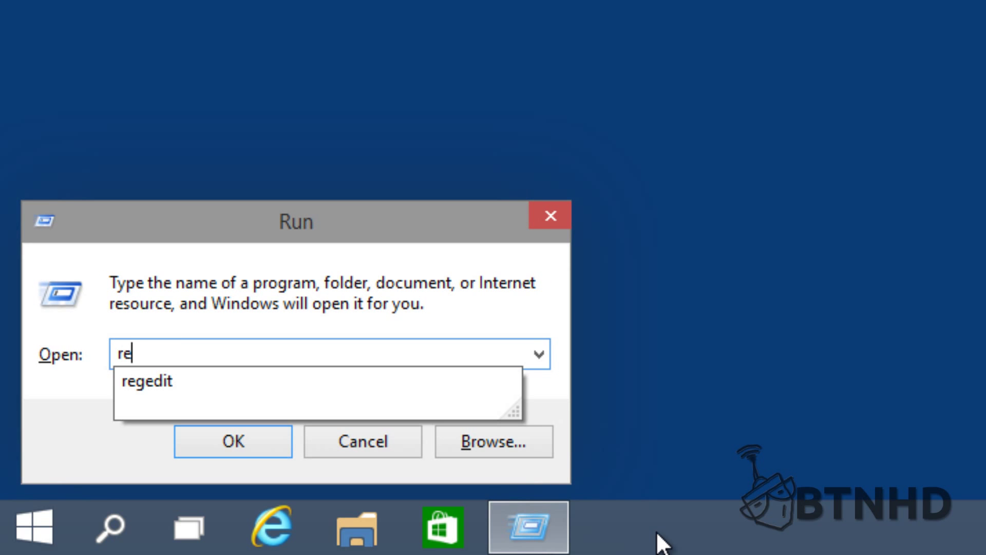
Launch Registry Editor from the Run dialog using the regedit suggestion
{"action": "key", "text": "Down"}
{"action": "key", "text": "Return"}
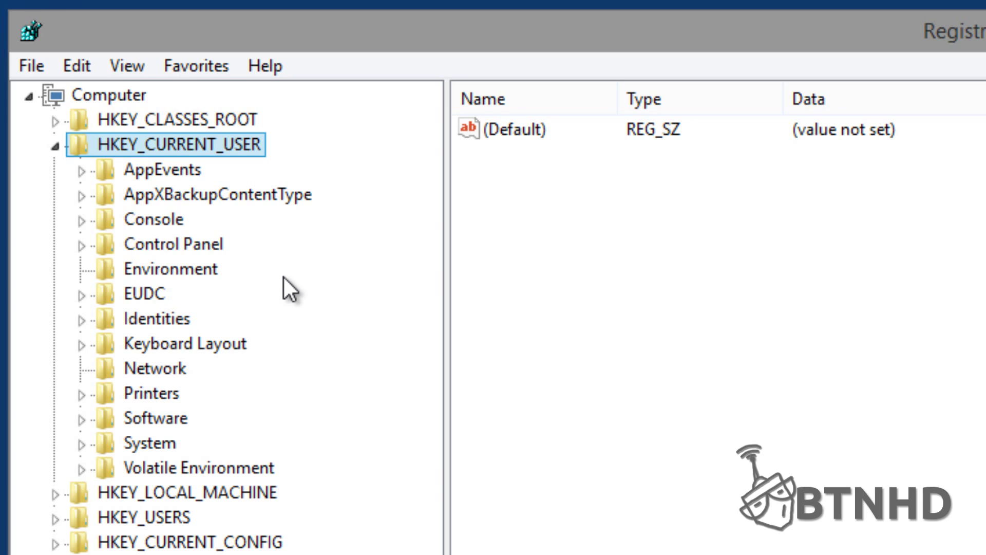
Expand HKEY_CURRENT_USER down through Software, Microsoft, Windows to CurrentVersion
{"action": "double_click", "coordinate": [171, 421]}
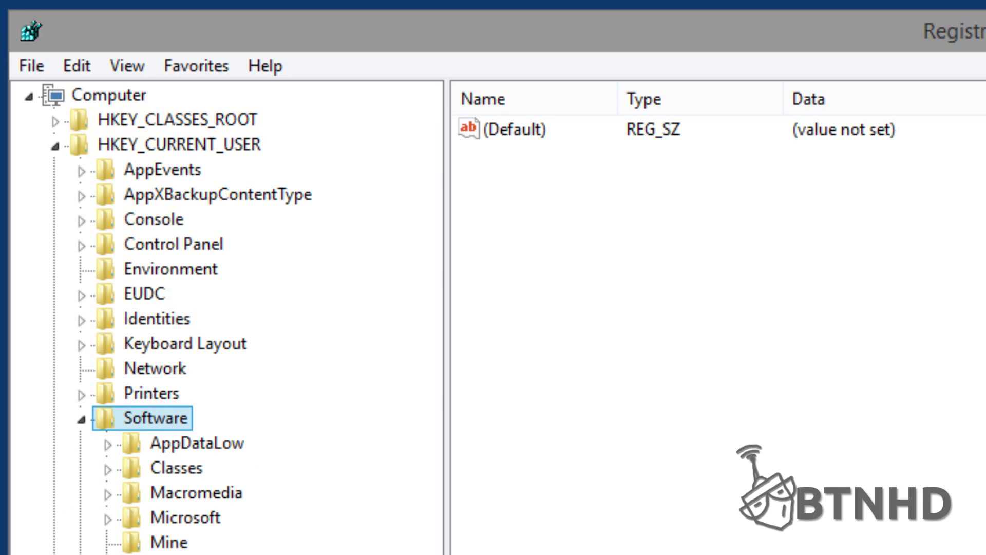
{"action": "double_click", "coordinate": [201, 521]}
{"action": "scroll", "coordinate": [165, 528], "scroll_direction": "down", "scroll_amount": 8}
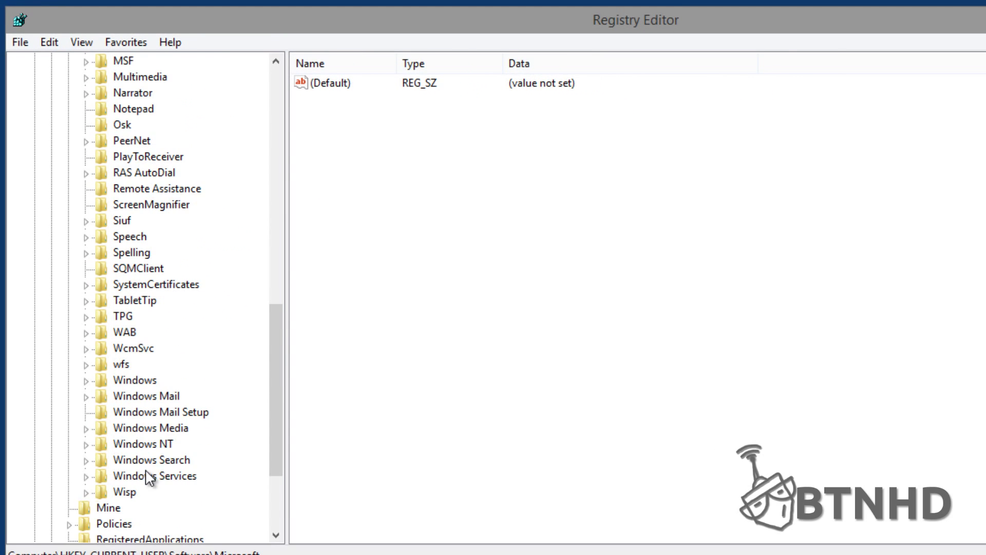
{"action": "left_click", "coordinate": [137, 380]}
{"action": "double_click", "coordinate": [138, 380]}
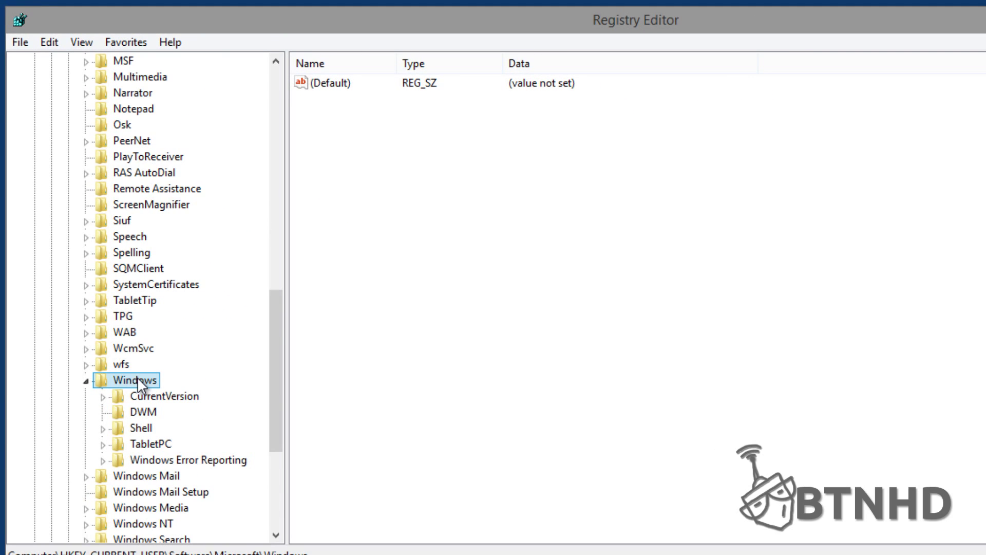
{"action": "double_click", "coordinate": [179, 396]}
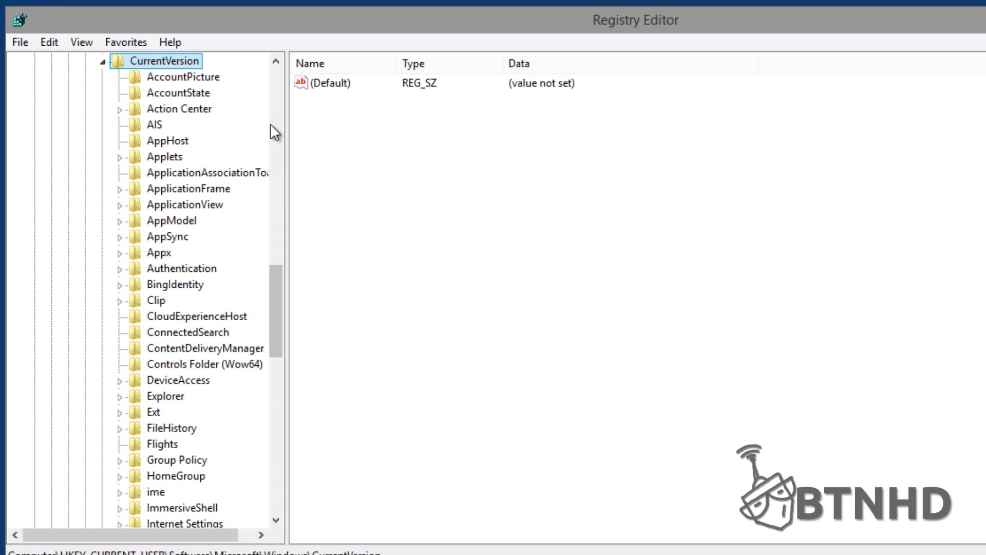
Create a new subkey named Search under CurrentVersion
{"action": "right_click", "coordinate": [167, 66]}
{"action": "mouse_move", "coordinate": [231, 94]}
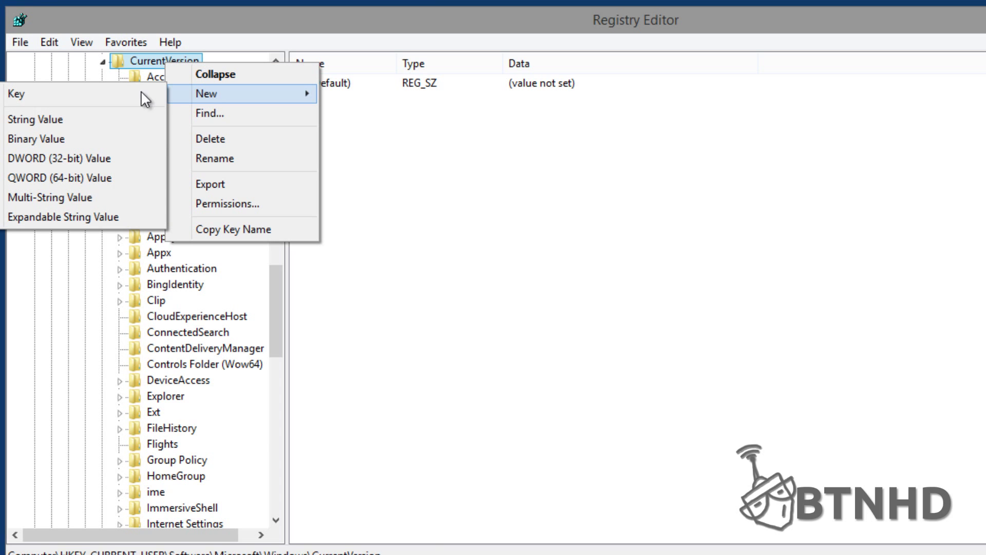
{"action": "left_click", "coordinate": [133, 93]}
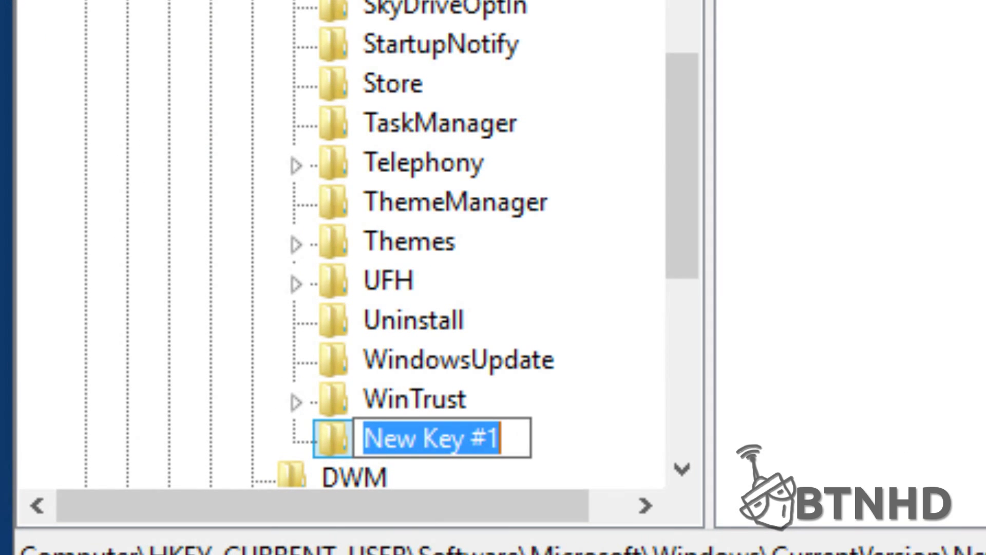
{"action": "type", "text": "Se"}
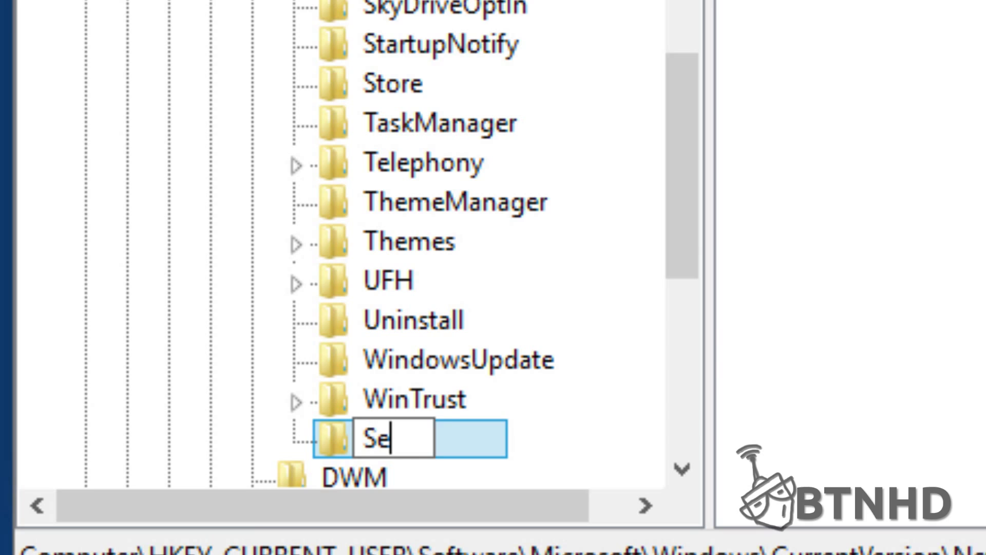
{"action": "type", "text": "arch"}
{"action": "key", "text": "Return"}
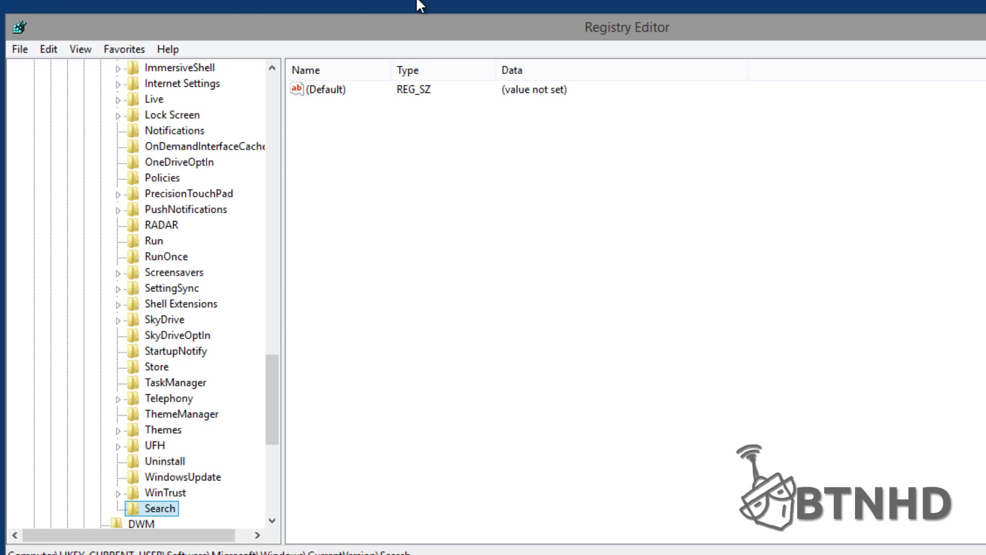
Add a DWORD (32-bit) value named EnableProactive with data 0 in the Search key
{"action": "right_click", "coordinate": [346, 140]}
{"action": "mouse_move", "coordinate": [394, 150]}
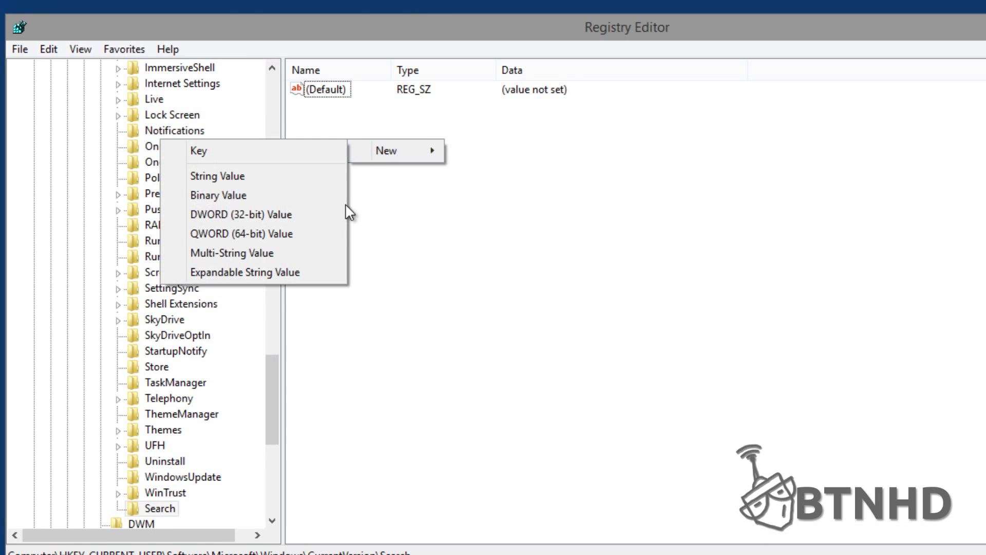
{"action": "left_click", "coordinate": [324, 214]}
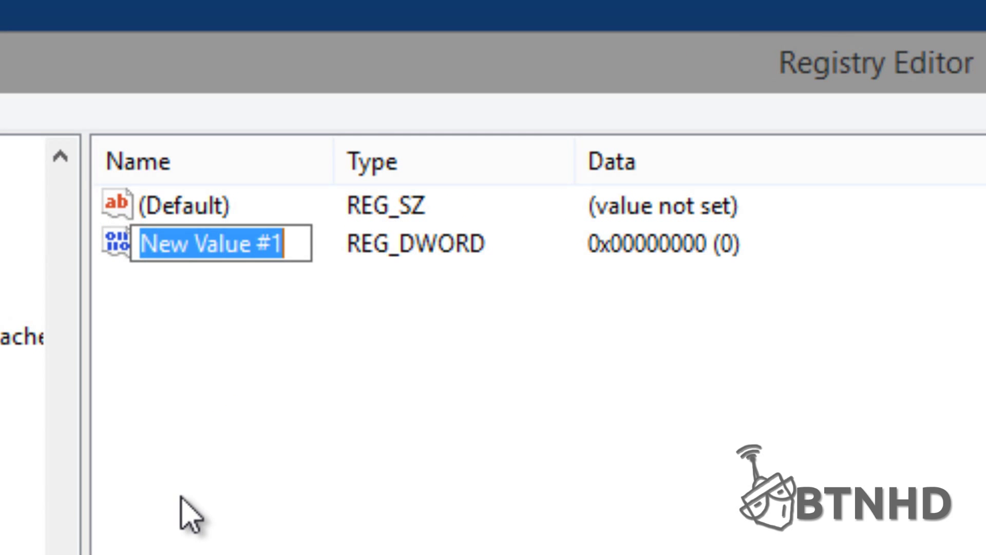
{"action": "type", "text": "Enab"}
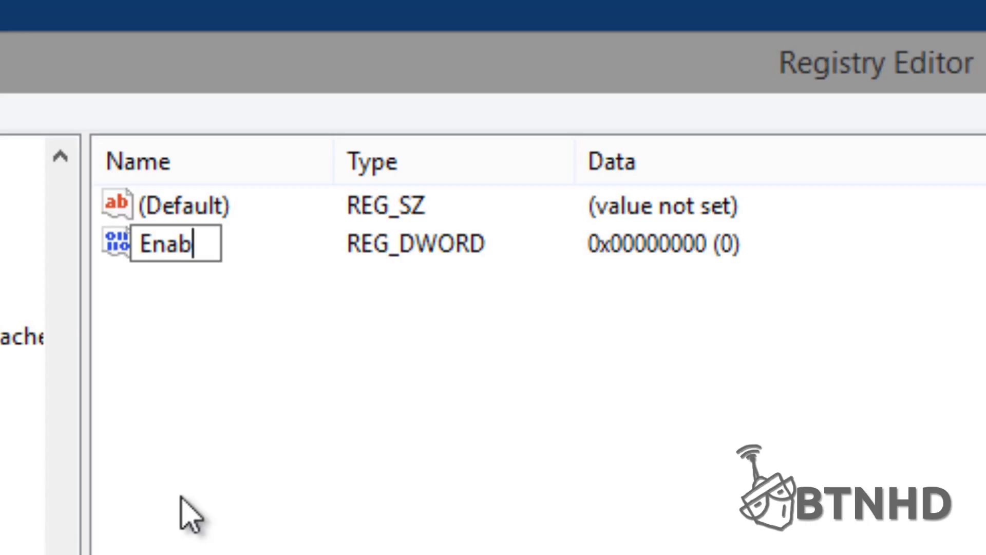
{"action": "type", "text": "lePro"}
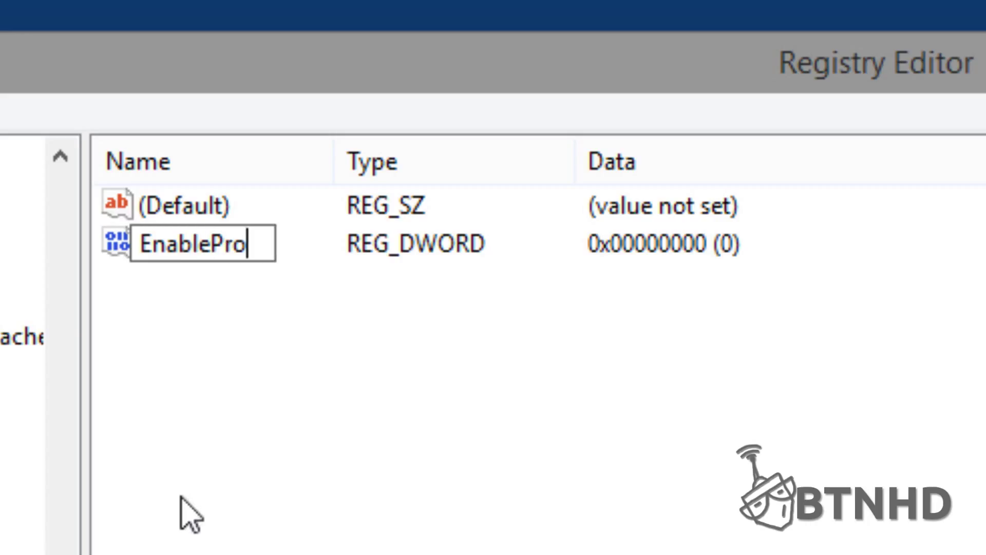
{"action": "type", "text": "active"}
{"action": "key", "text": "Return"}
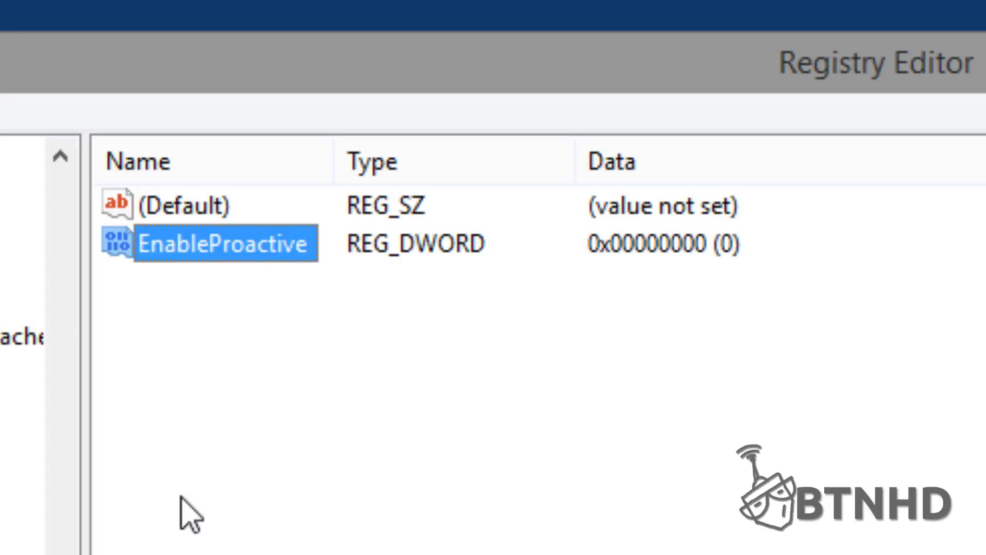